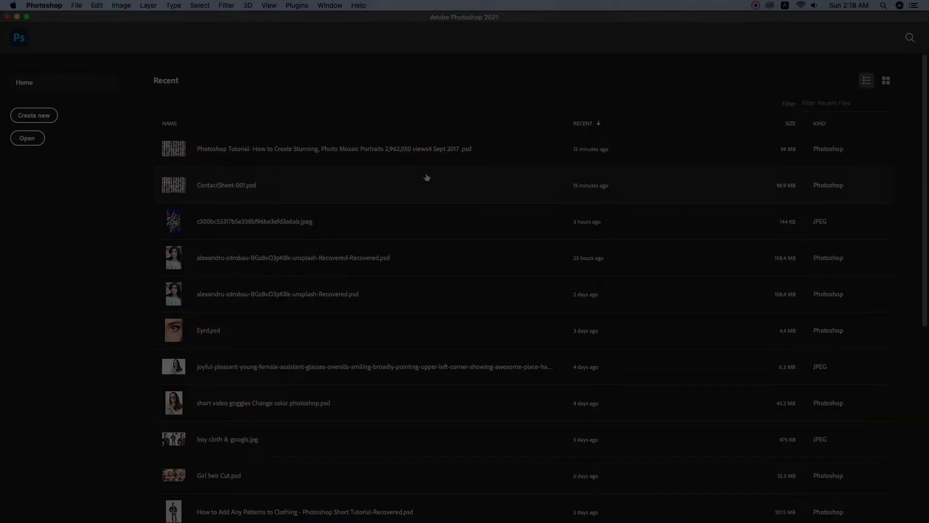
Launch Contact Sheet II from the File > Automate menu
left_click(75, 5)
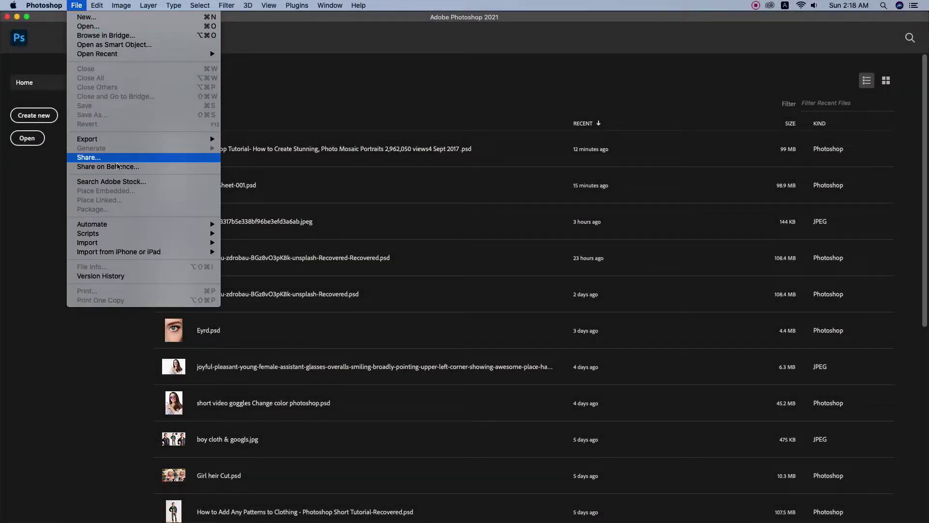
mouse_move(92, 223)
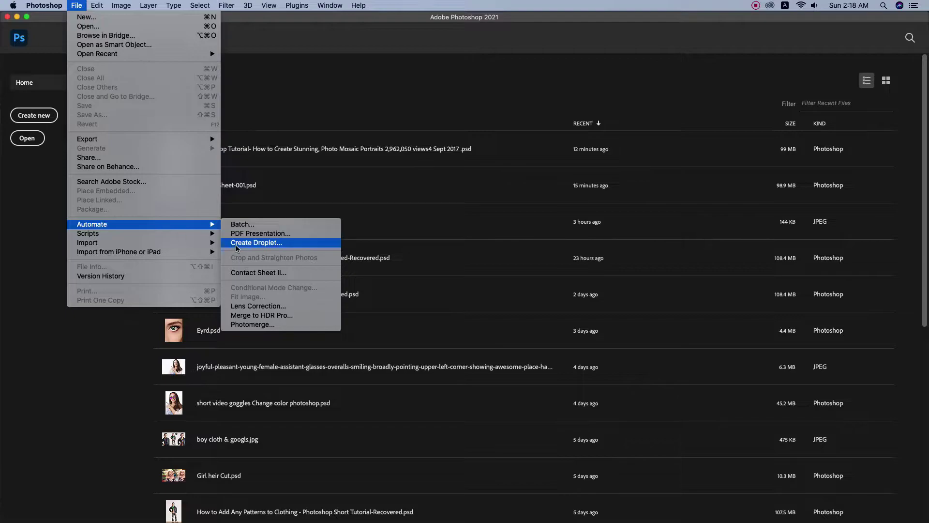
left_click(240, 274)
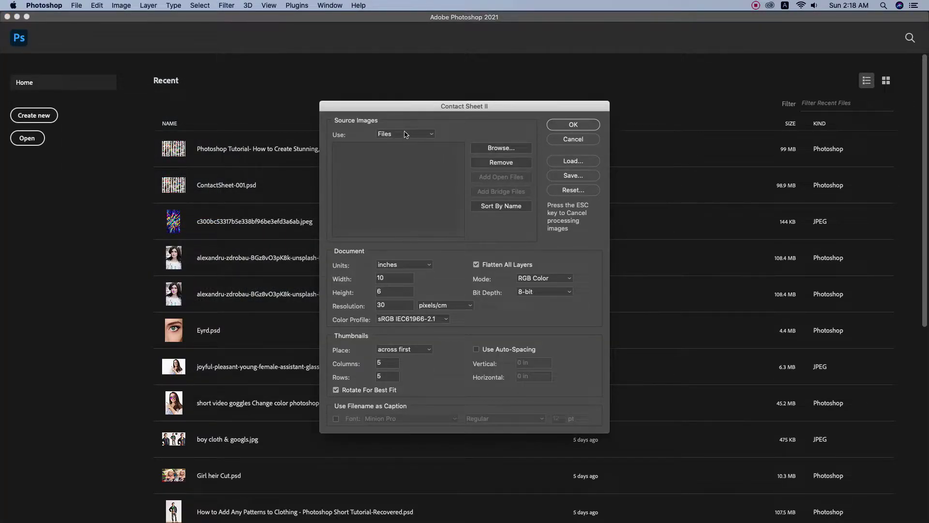
Keep Files as source and set a 12 × 8 inch, 200 pixels/cm sheet with 10 × 10 thumbnails
left_click(405, 135)
left_click(398, 152)
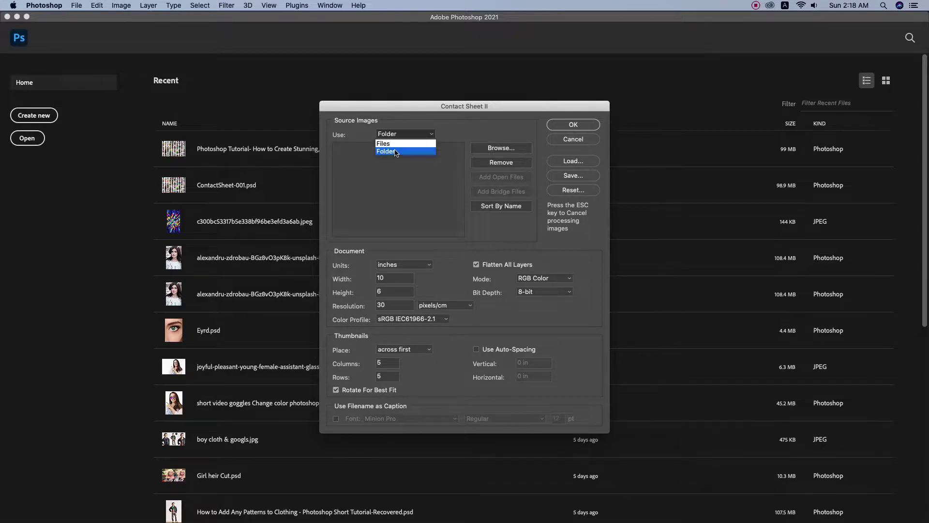
left_click(398, 134)
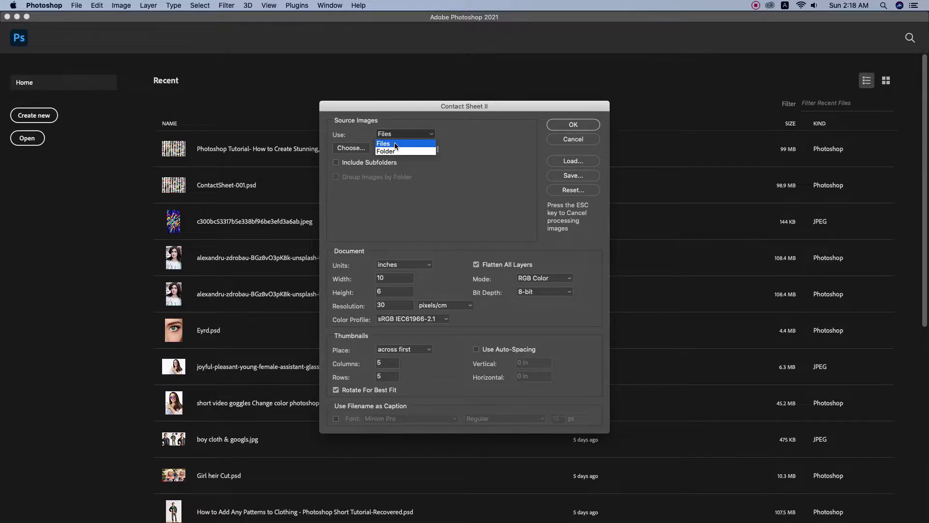
left_click(394, 145)
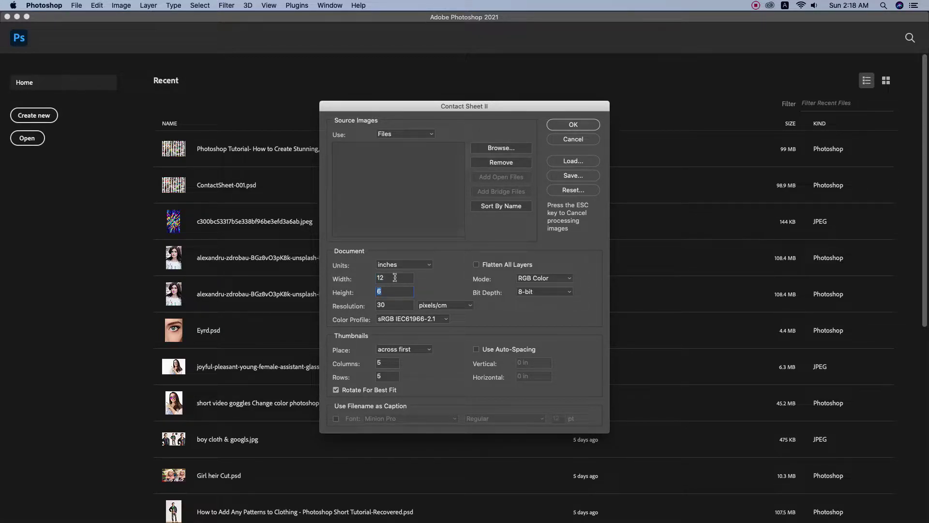
type("8")
key("Tab")
type("30")
type("200")
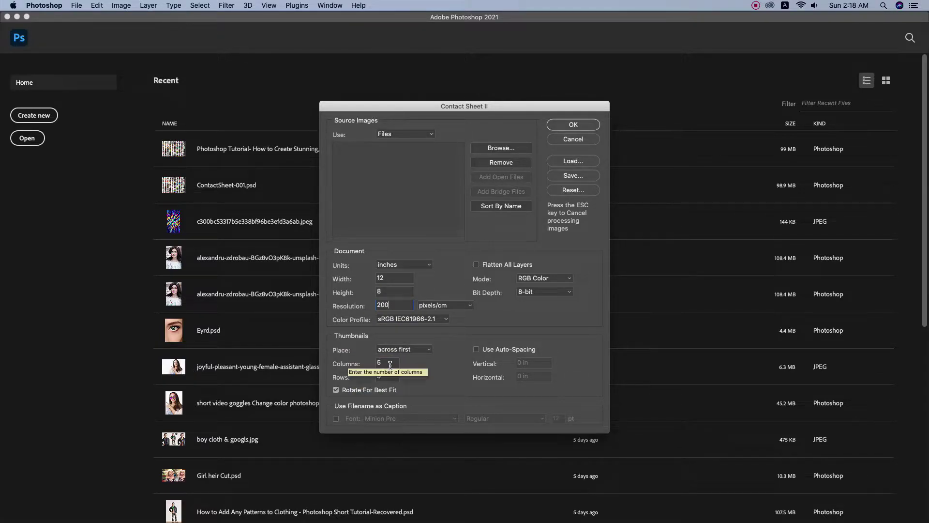
key("Tab")
type("10")
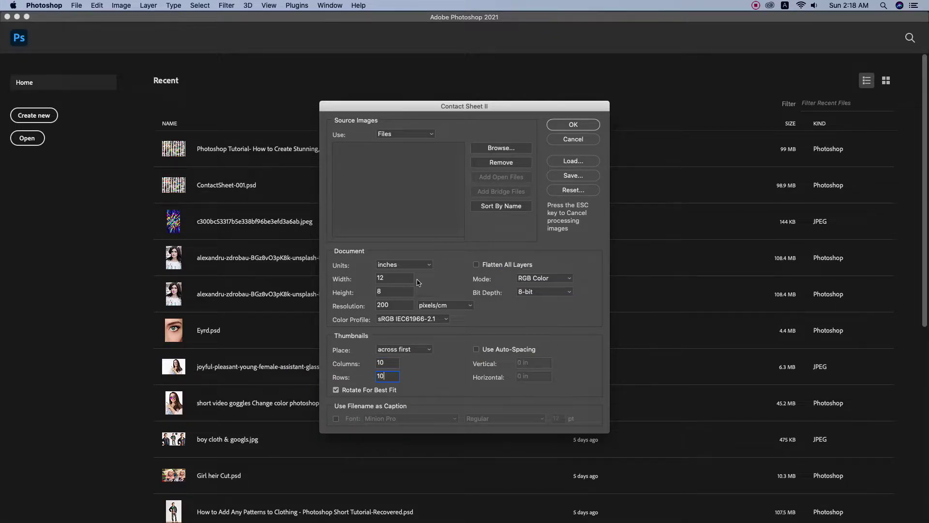
Add every image in the People folder as source files and build the contact sheet
left_click(504, 151)
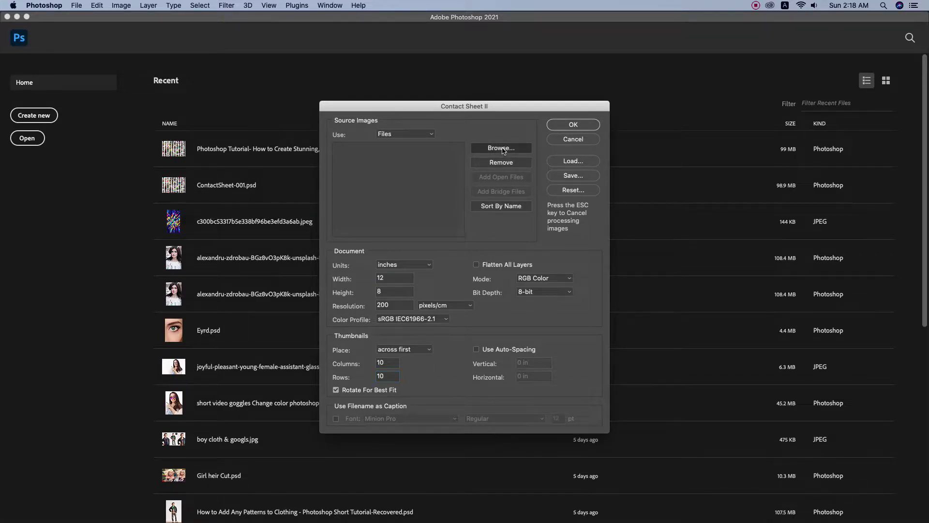
key("super+a")
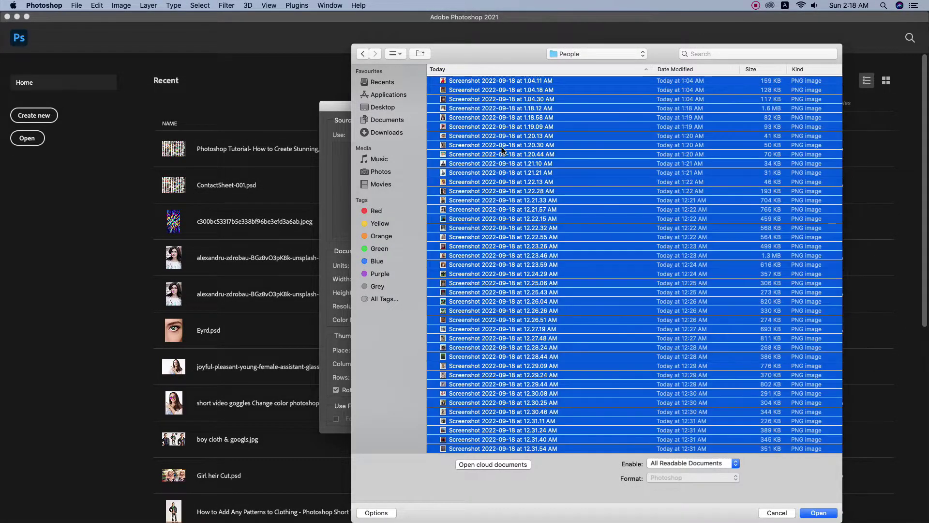
key("Return")
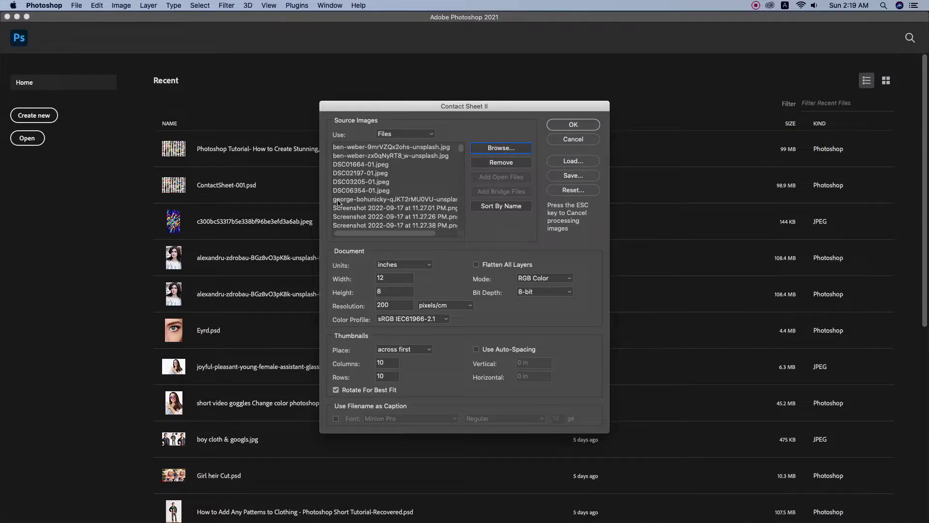
scroll(352, 195, "down", 5)
scroll(355, 195, "up", 5)
left_click(569, 124)
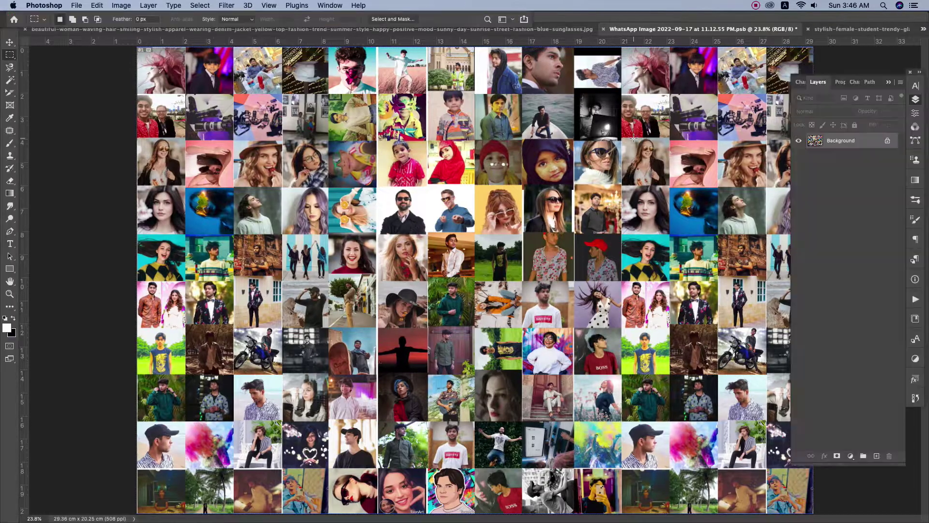
Define the contact sheet grid as a pattern named 'Backgrond'
key("v")
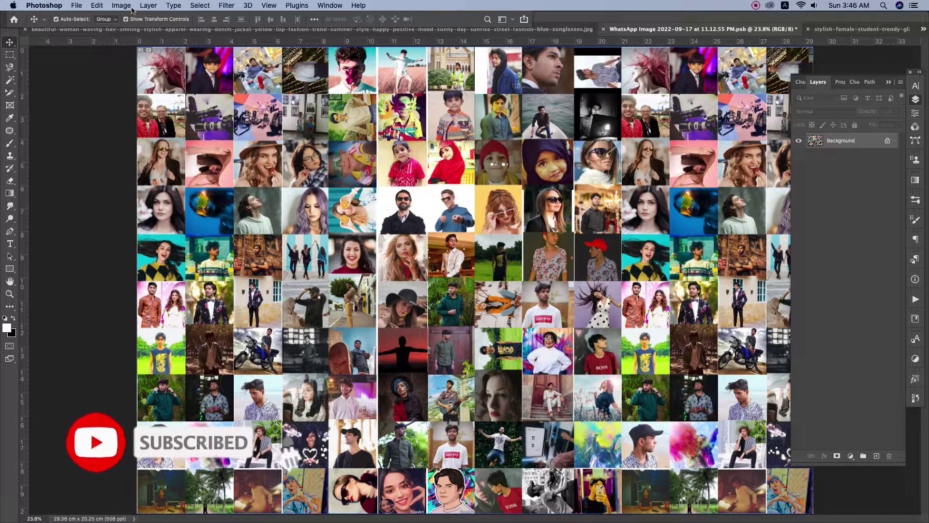
left_click(121, 6)
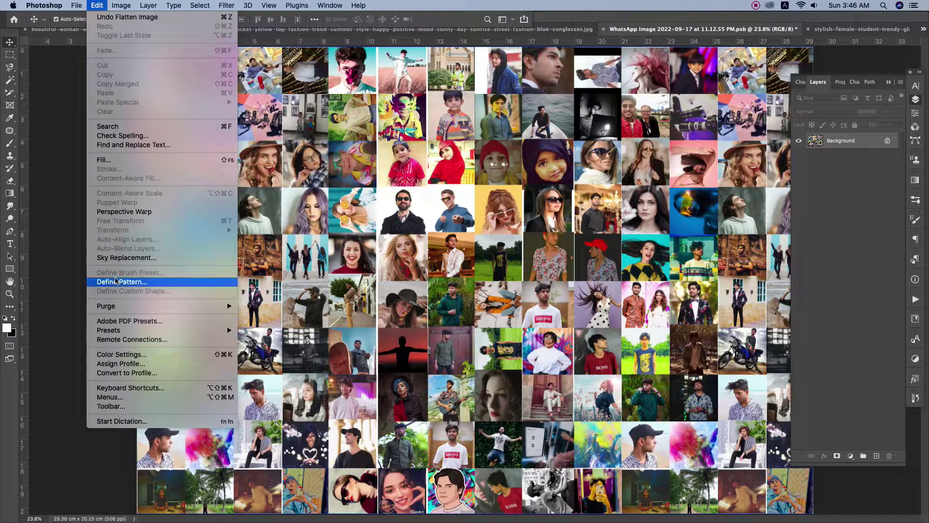
left_click(119, 282)
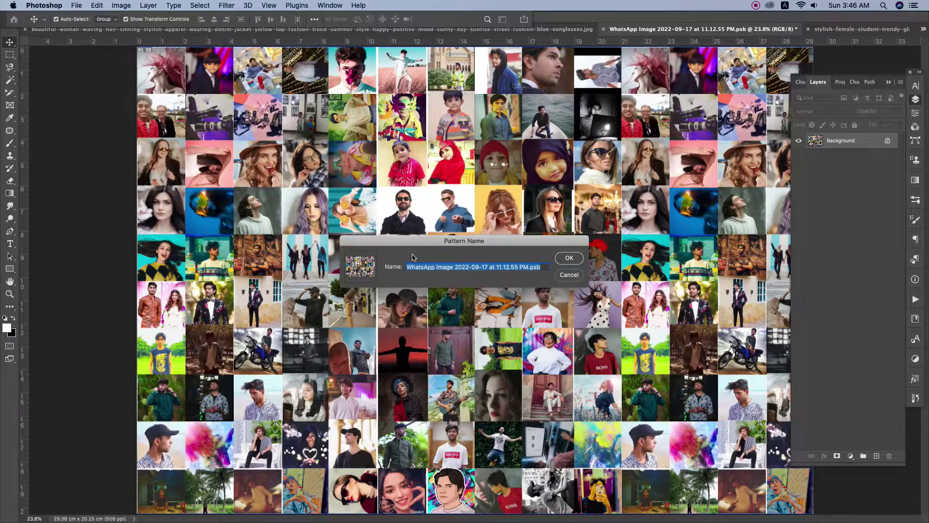
type("Backgrond")
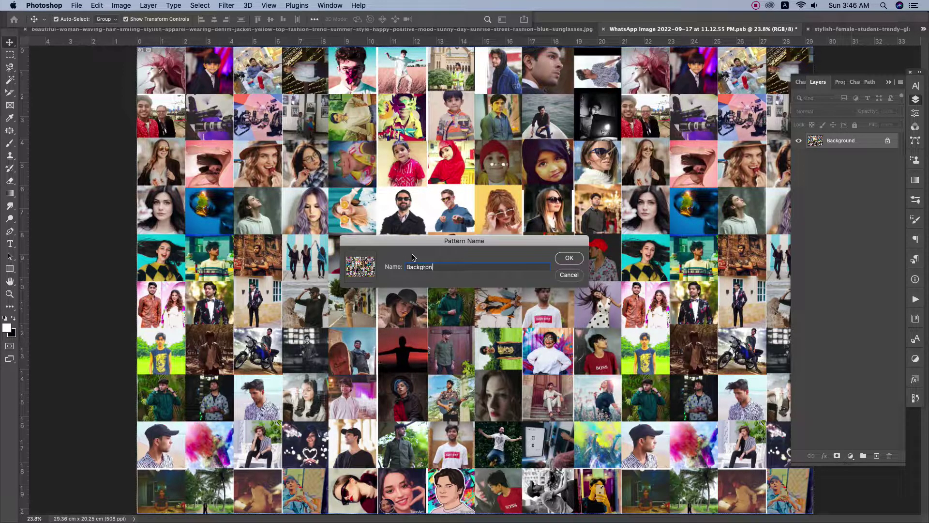
left_click(576, 258)
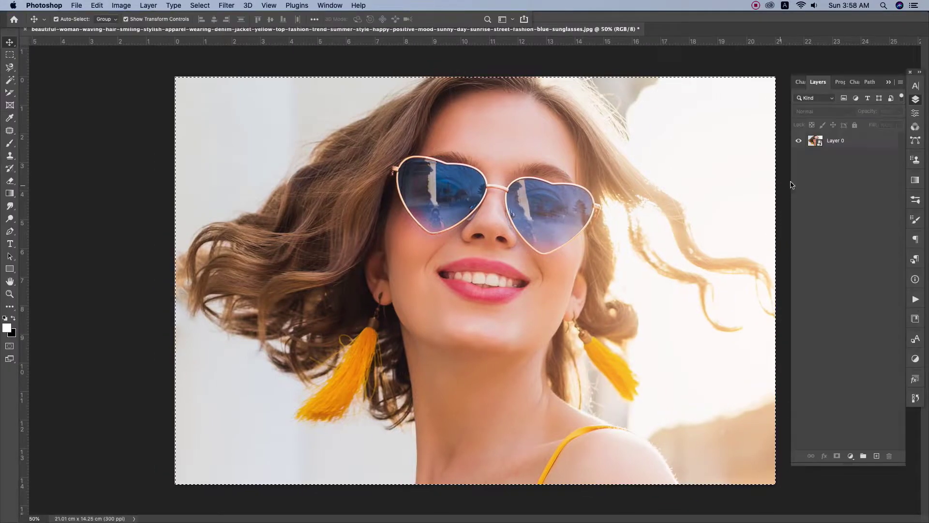
Add a Pattern Fill layer over the portrait using the Backgrond contact-sheet pattern
left_click(850, 456)
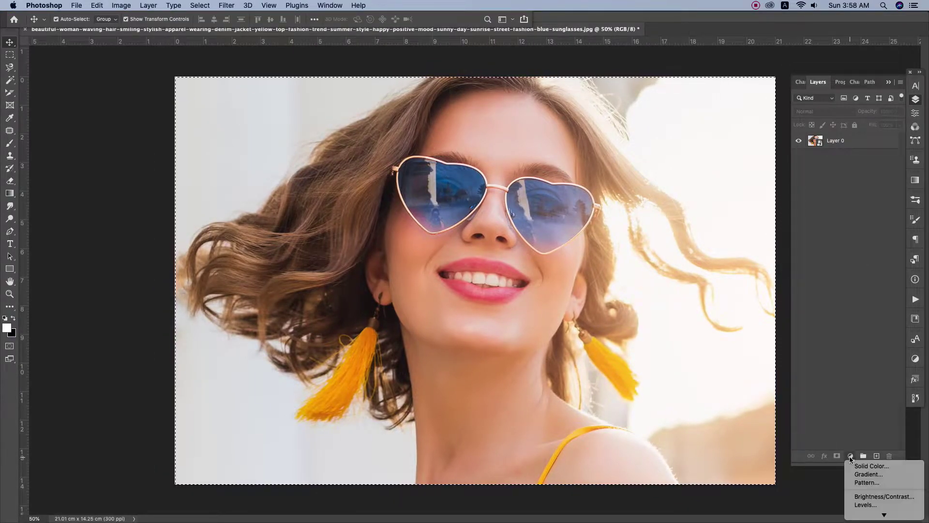
left_click(866, 482)
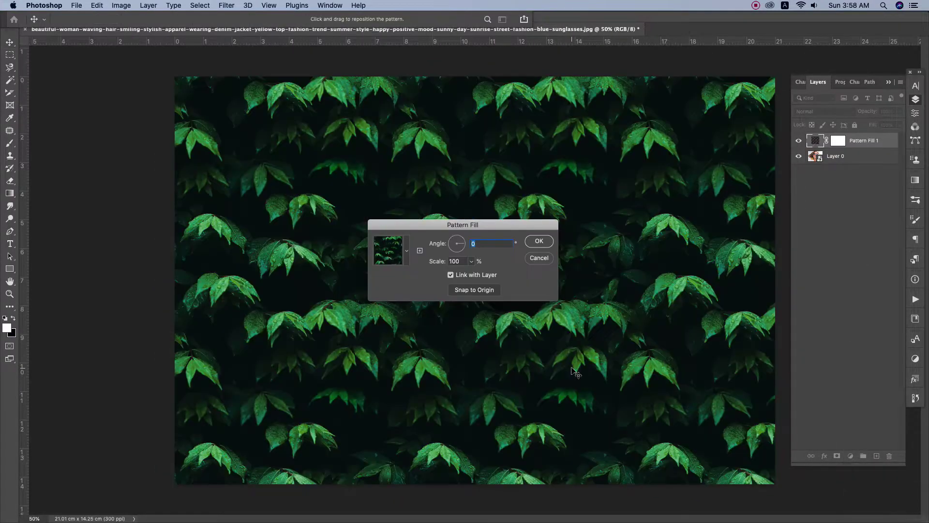
left_click(405, 255)
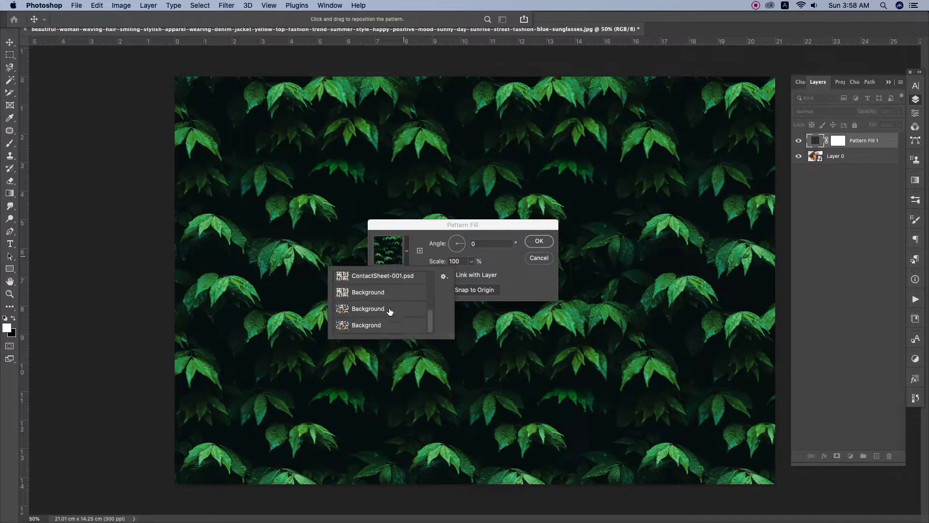
left_click(383, 323)
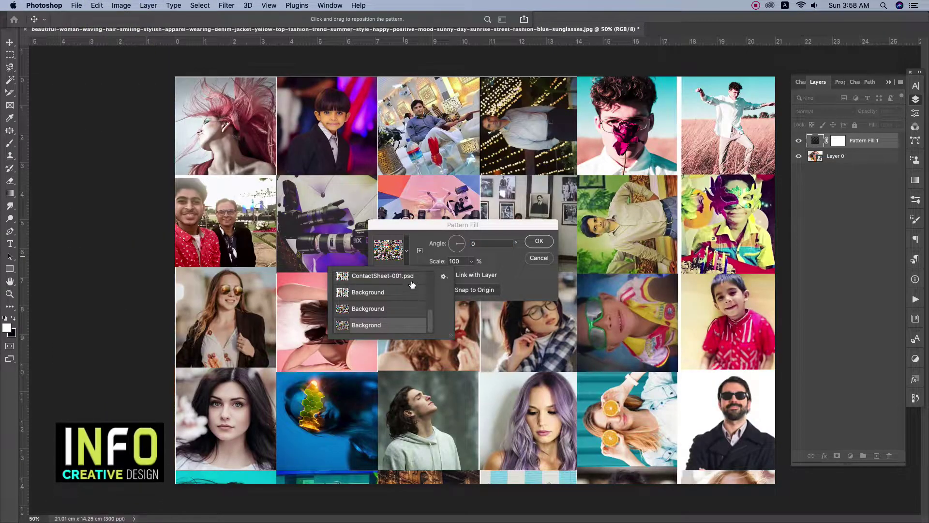
left_click(460, 280)
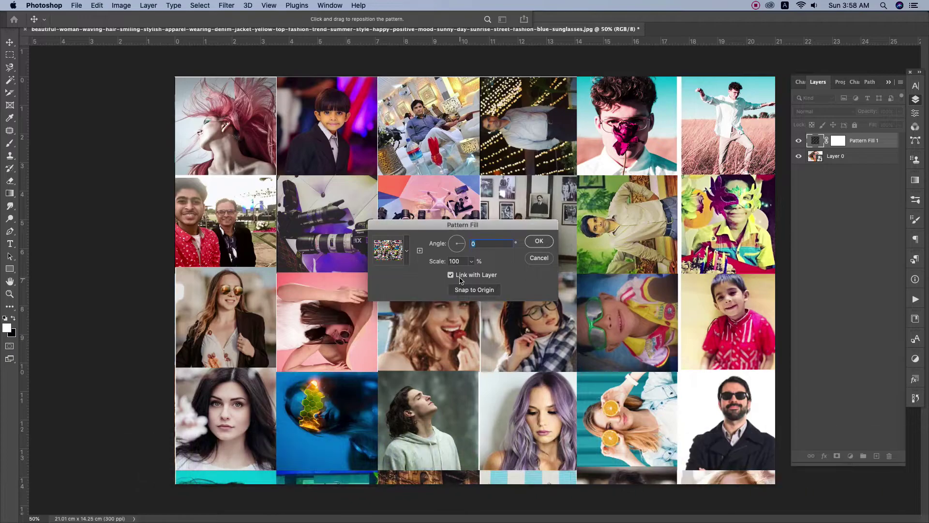
Set the pattern fill scale to 25% and confirm it
left_click(471, 262)
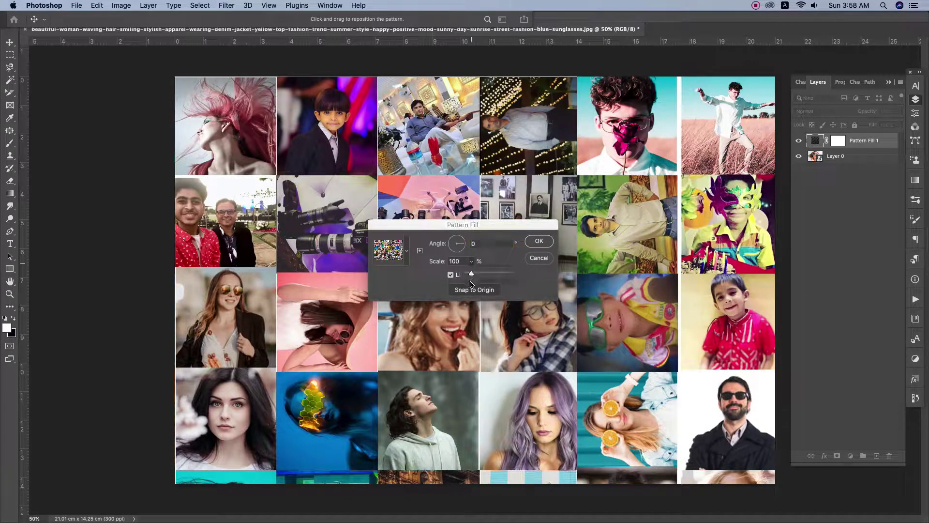
left_click_drag(472, 277, 452, 262)
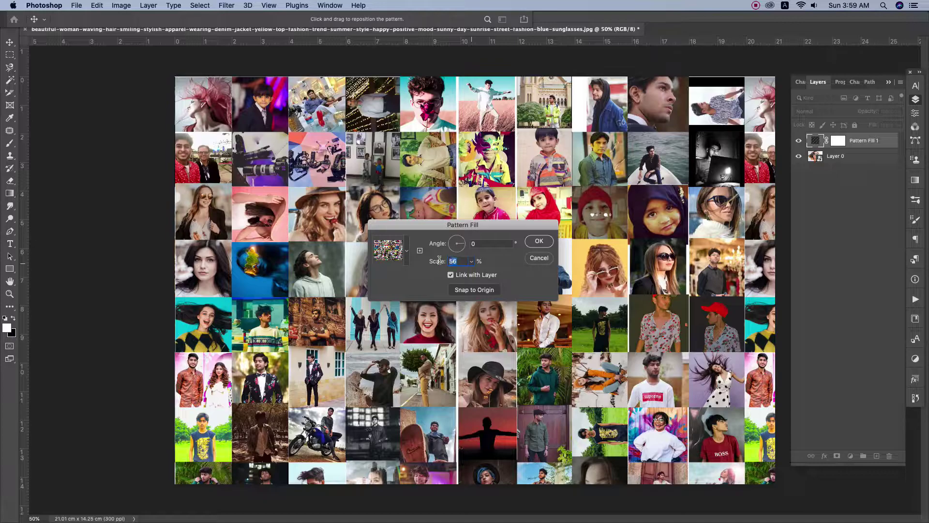
type("5")
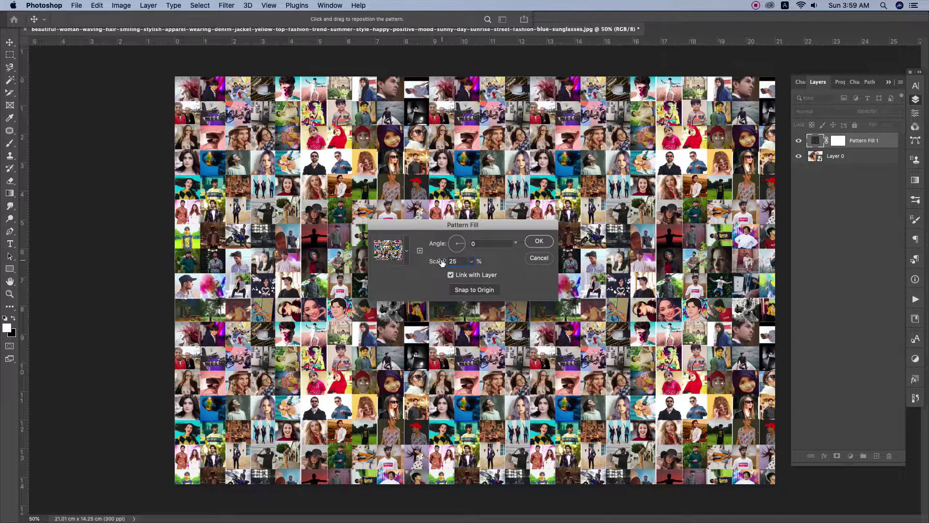
left_click(538, 241)
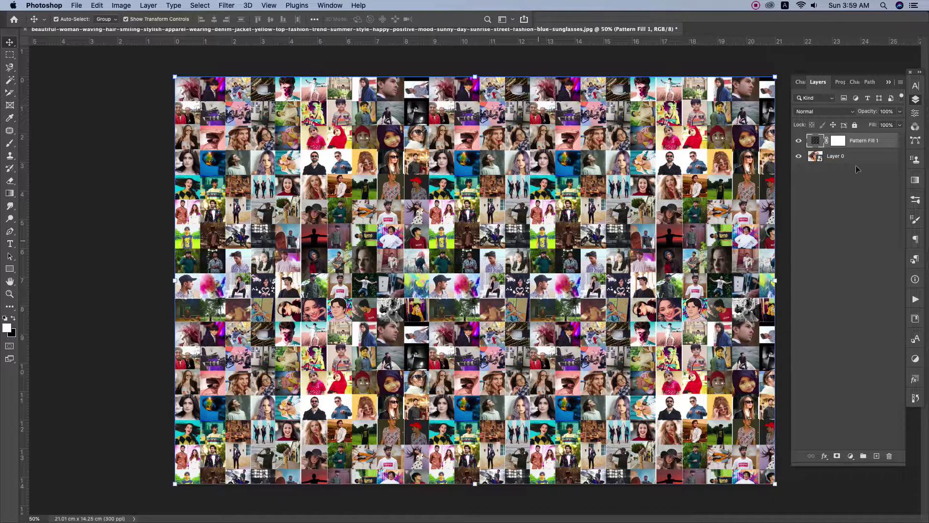
Set Pattern Fill 1 to Overlay blend mode and select the portrait's Layer 0
left_click(812, 112)
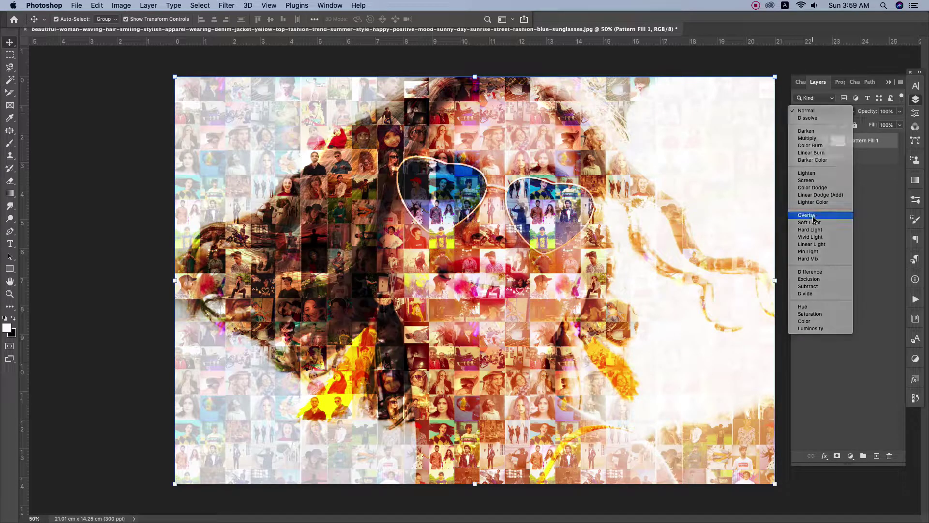
left_click(813, 219)
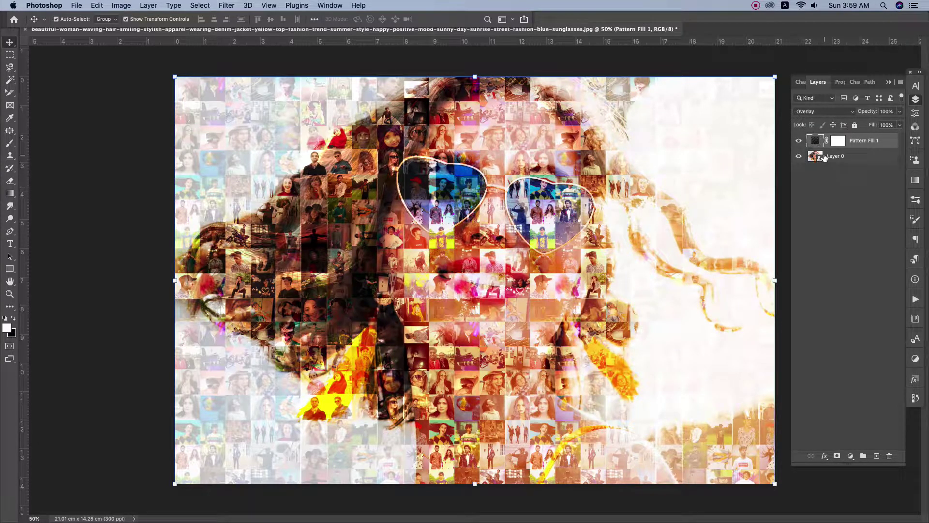
left_click(825, 157)
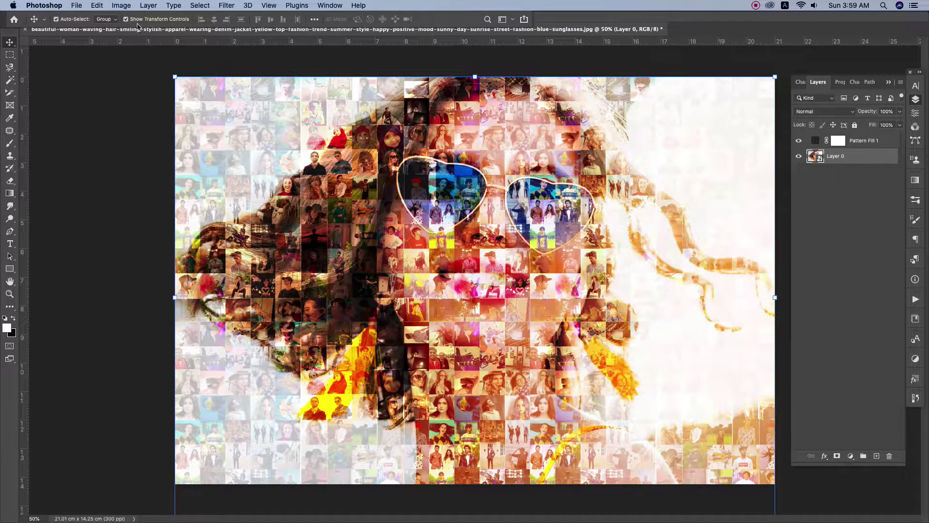
left_click(130, 5)
mouse_move(136, 31)
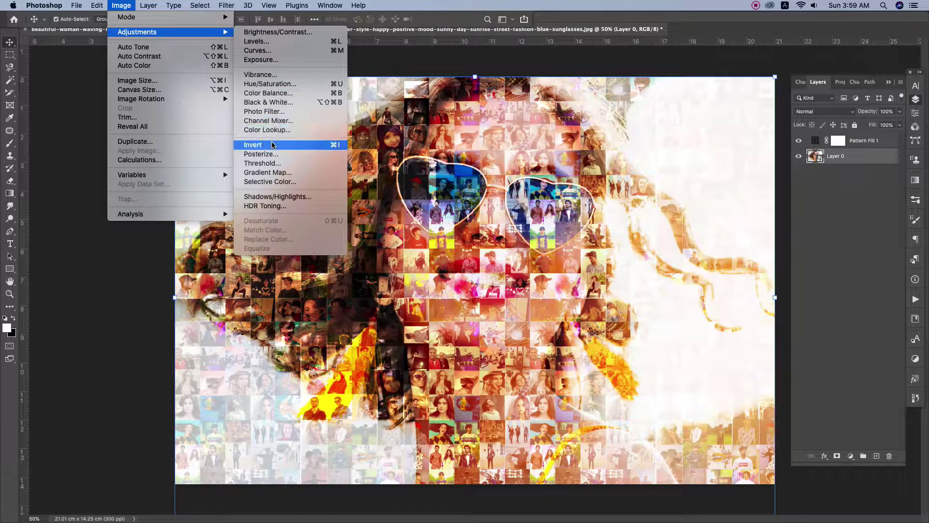
Apply Shadows/Highlights to Layer 0 with shadows at 45% amount, 47% tone, 34 radius
left_click(285, 196)
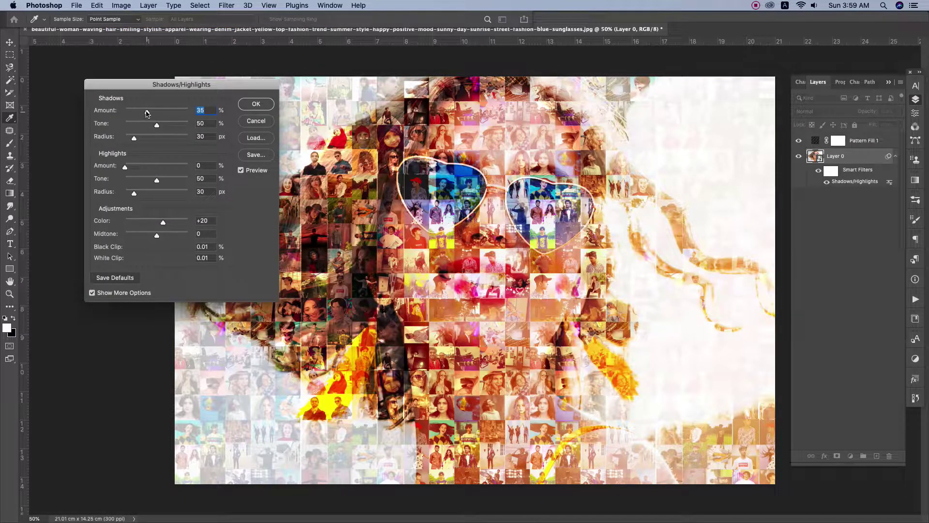
mouse_move(145, 112)
left_mouse_down()
mouse_move(153, 112)
mouse_move(134, 128)
mouse_move(155, 127)
mouse_move(172, 143)
mouse_move(136, 143)
left_mouse_up()
left_click(156, 125)
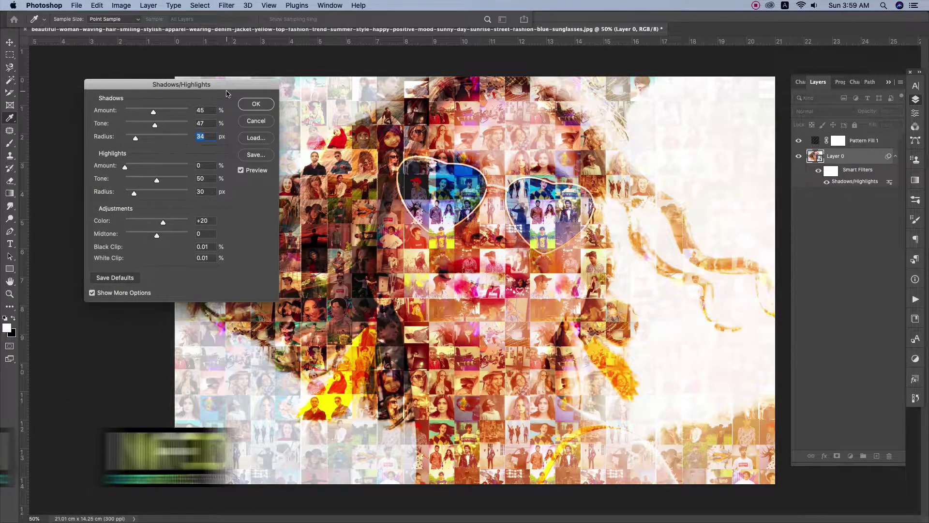
left_click_drag(229, 87, 202, 41)
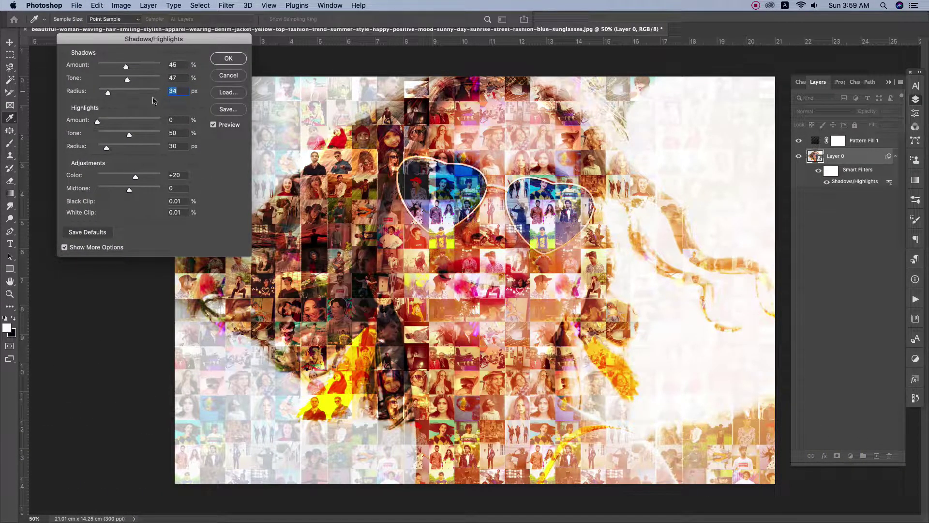
Set highlights to 20/27/105, colour −21 and midtone contrast +28, then apply
mouse_move(124, 137)
left_mouse_down()
mouse_move(108, 141)
mouse_move(136, 137)
mouse_move(113, 121)
mouse_move(141, 122)
left_mouse_up()
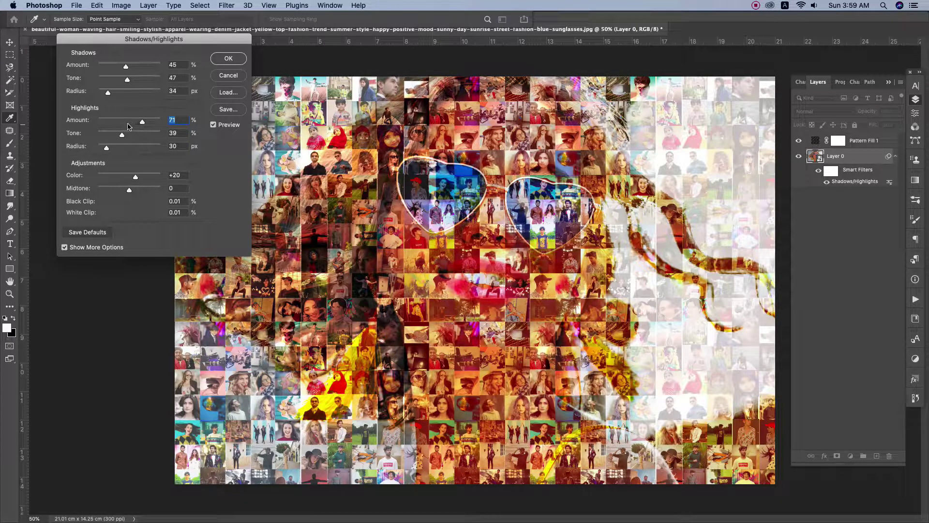
left_click_drag(140, 124, 125, 122)
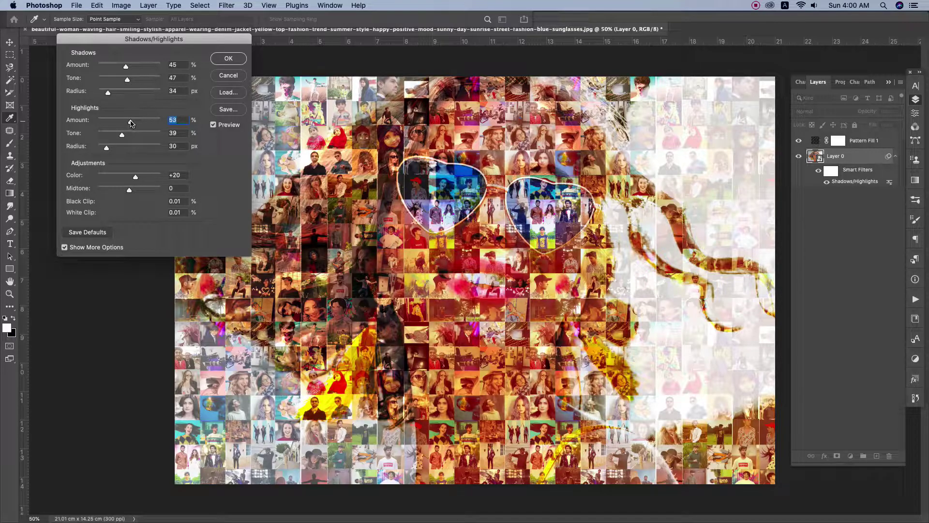
left_click_drag(130, 124, 113, 122)
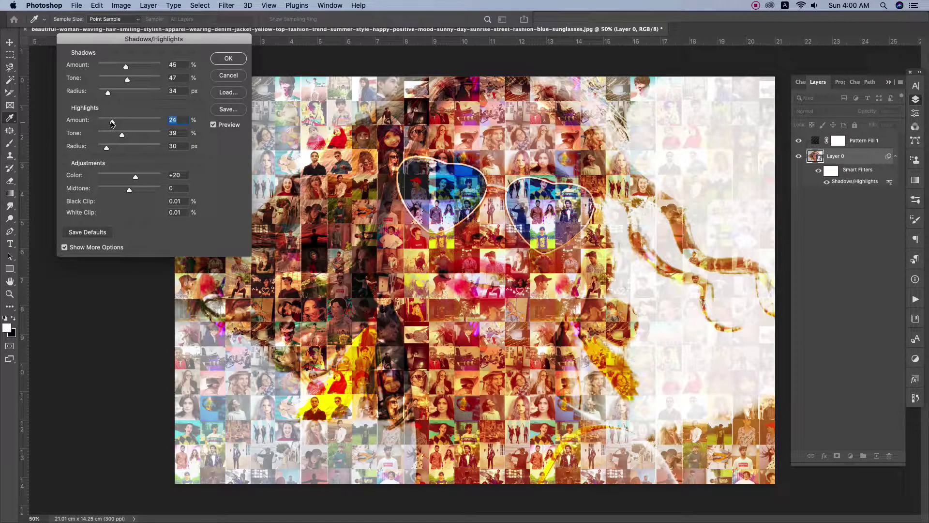
mouse_move(122, 135)
left_mouse_down()
mouse_move(108, 138)
mouse_move(150, 139)
mouse_move(114, 138)
left_mouse_up()
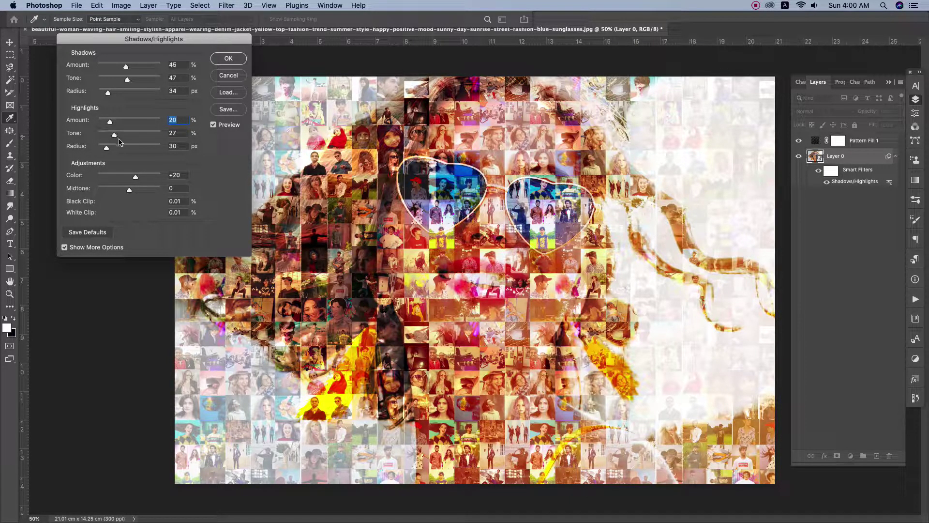
mouse_move(106, 148)
left_mouse_down()
mouse_move(166, 152)
mouse_move(128, 154)
mouse_move(115, 182)
mouse_move(141, 194)
mouse_move(115, 195)
left_mouse_up()
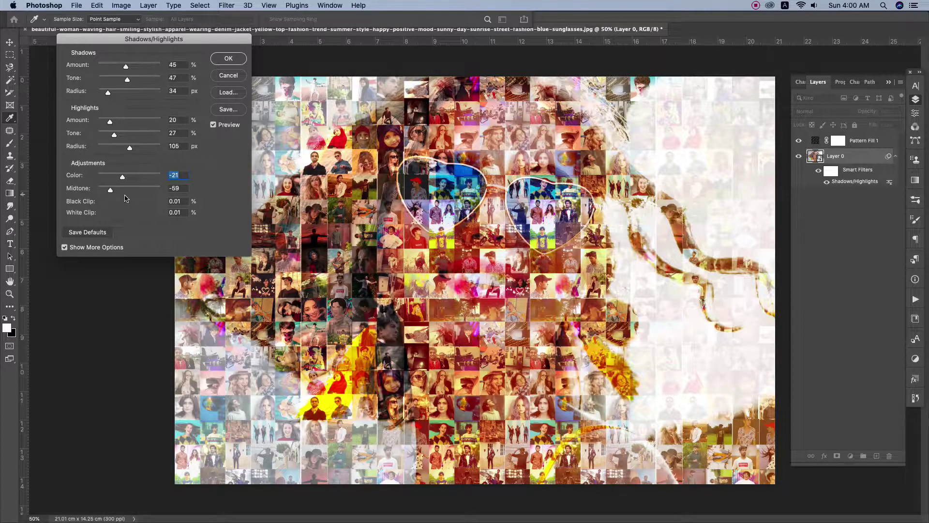
left_click_drag(115, 196, 138, 197)
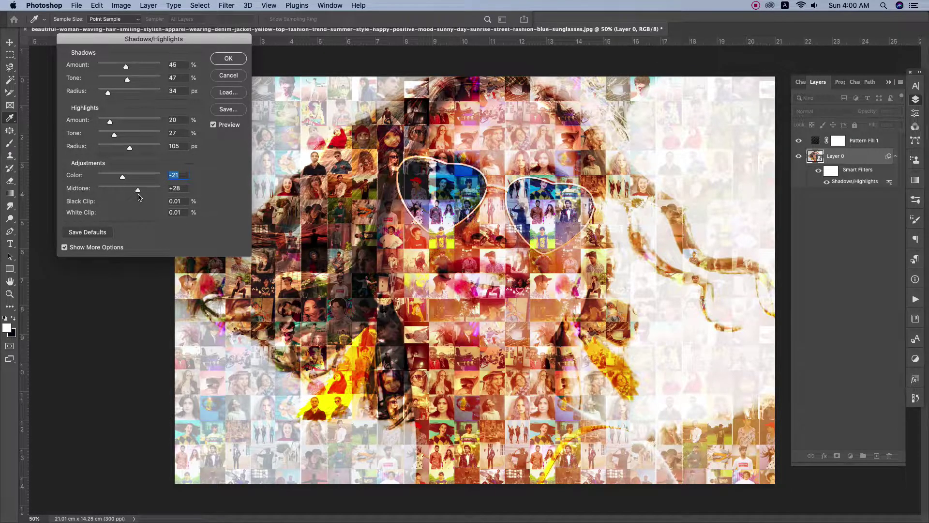
left_click(229, 59)
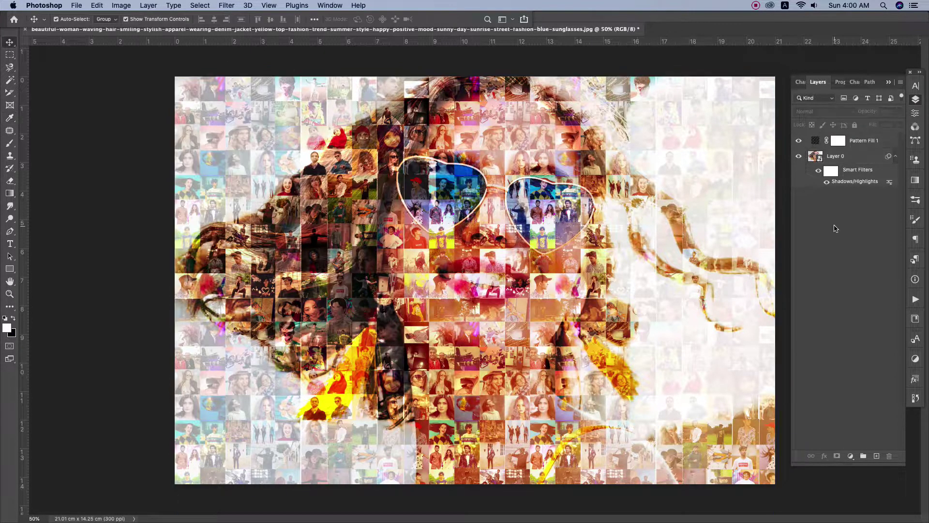
key("Tab")
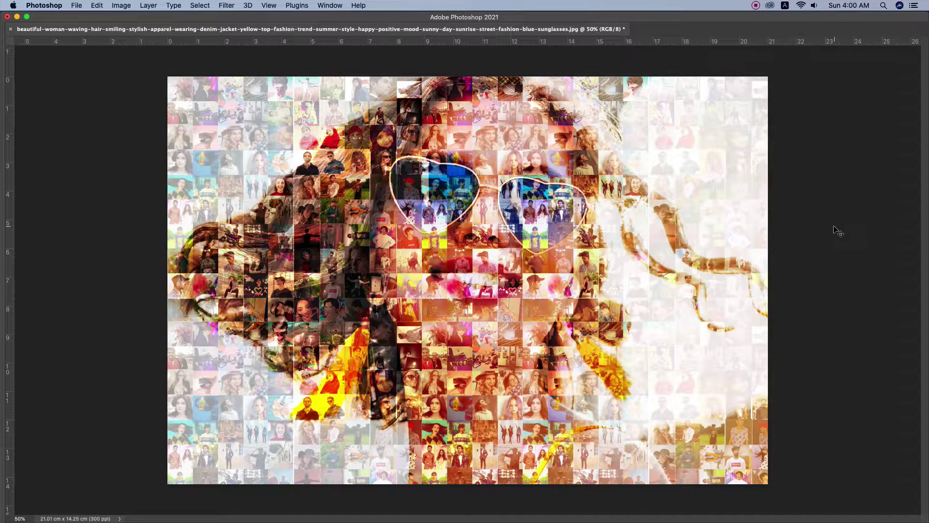
key("Tab")
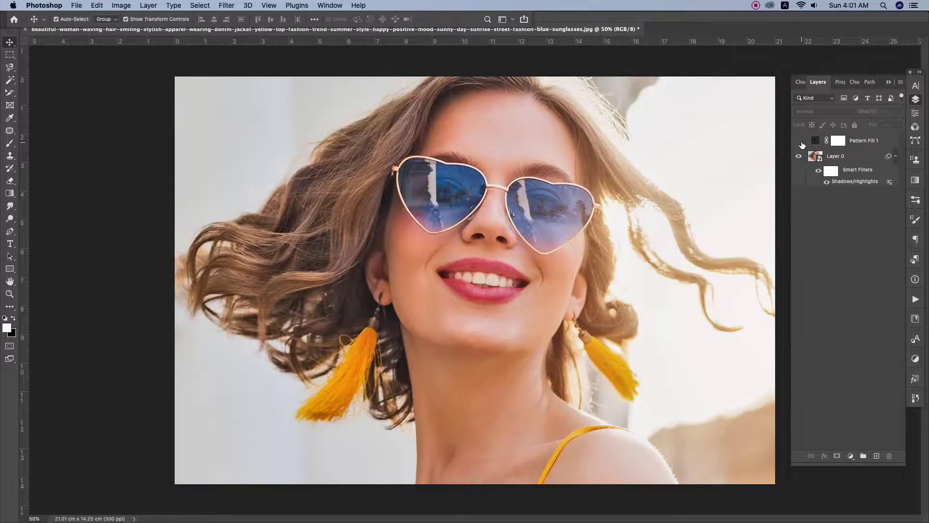
left_click(800, 142)
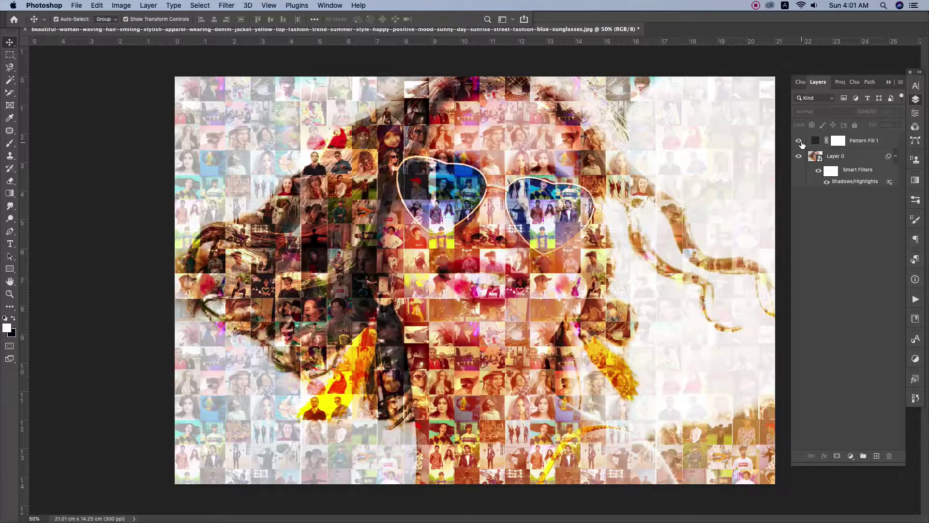
left_click(800, 142)
left_click(800, 142)
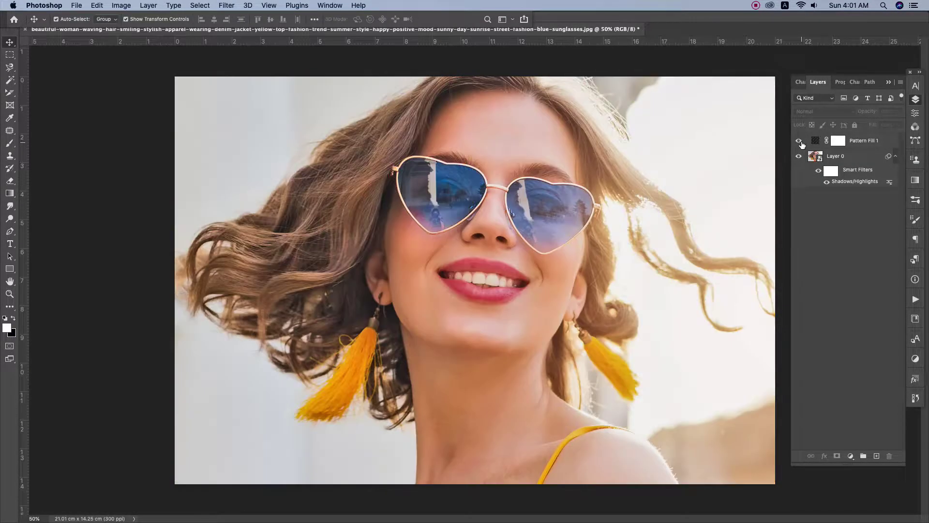
left_click(799, 141)
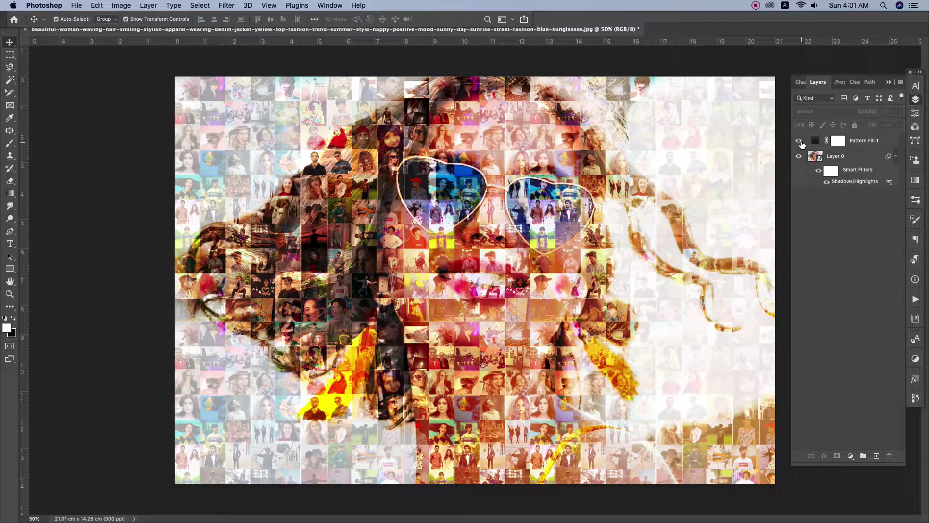